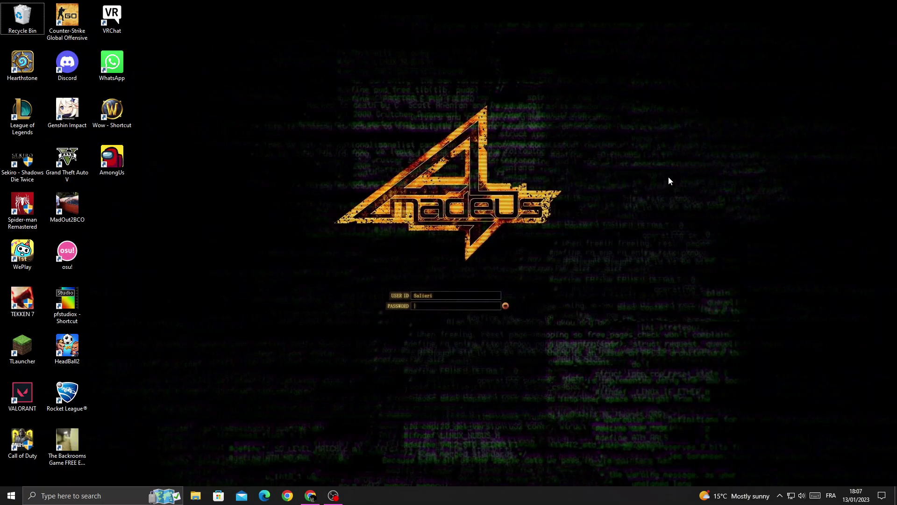
Restore the Chrome window showing Notion's Untitled welcome page from the taskbar.
{"action": "left_click", "coordinate": [311, 496]}
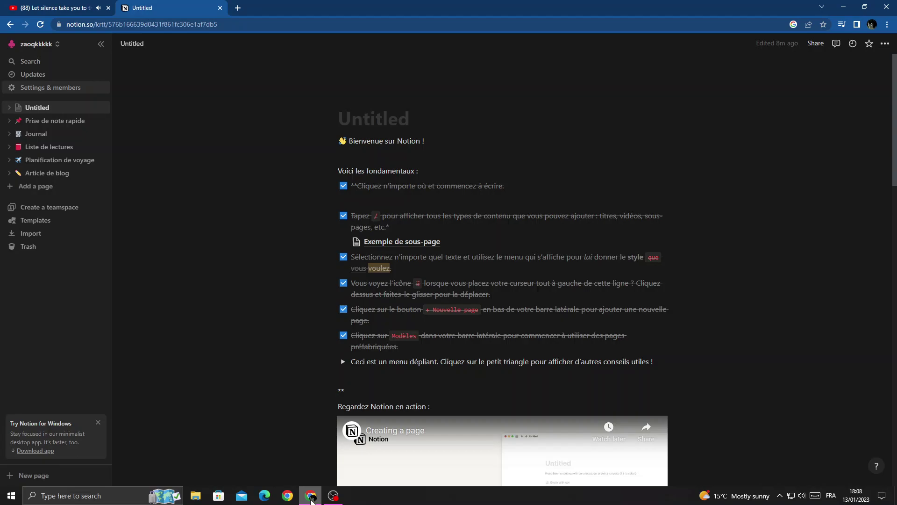
Open My connections under Settings & members and expand the full integrations list.
{"action": "left_click", "coordinate": [81, 90]}
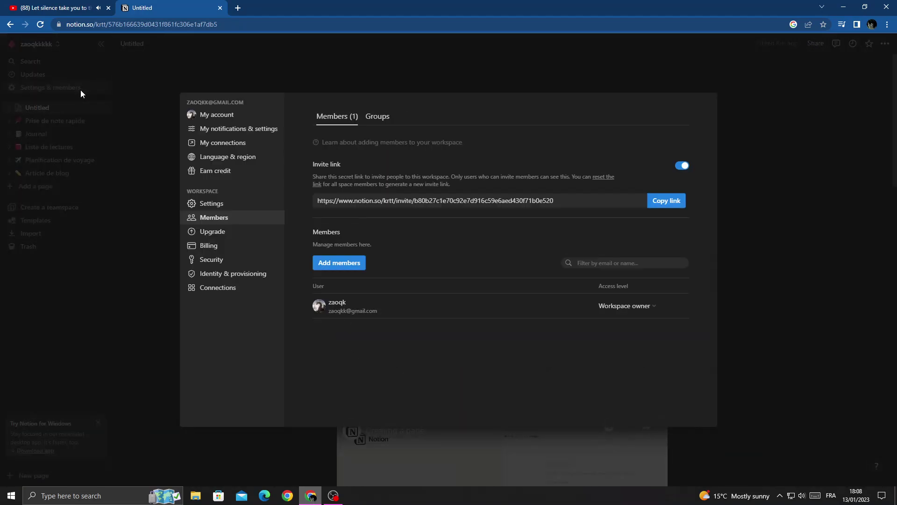
{"action": "left_click", "coordinate": [236, 143]}
{"action": "left_click", "coordinate": [682, 117]}
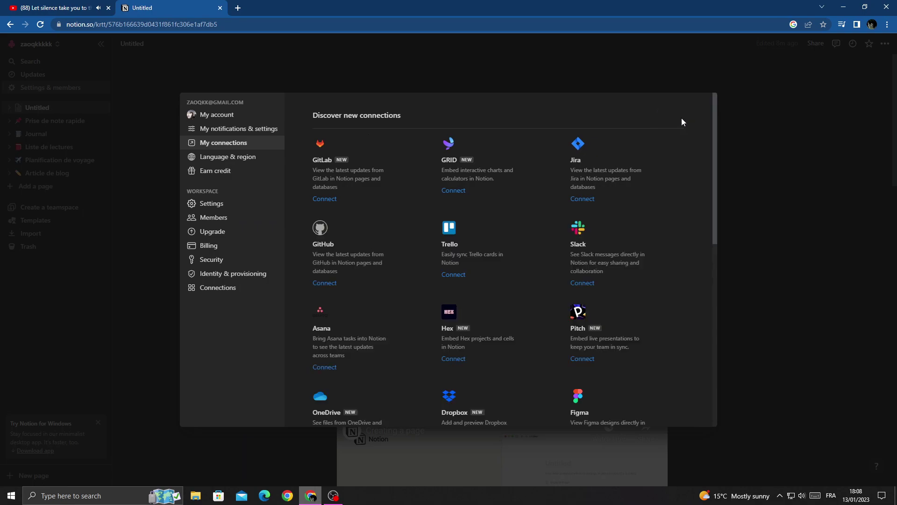
{"action": "scroll", "coordinate": [652, 181], "scroll_direction": "down", "scroll_amount": 2}
{"action": "scroll", "coordinate": [651, 182], "scroll_direction": "down", "scroll_amount": 2}
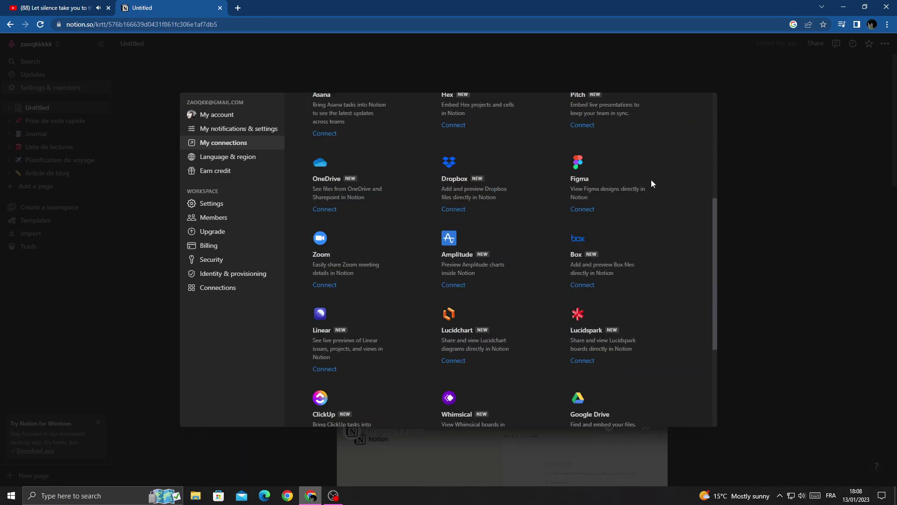
{"action": "scroll", "coordinate": [652, 180], "scroll_direction": "down", "scroll_amount": 1}
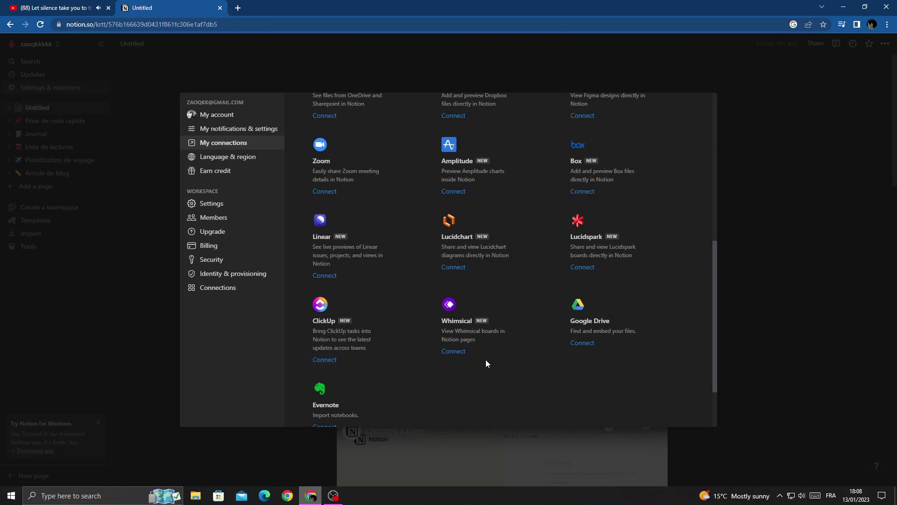
Open Whimsical's login popup, try the email and password fields, then close it unsigned.
{"action": "left_click", "coordinate": [456, 353]}
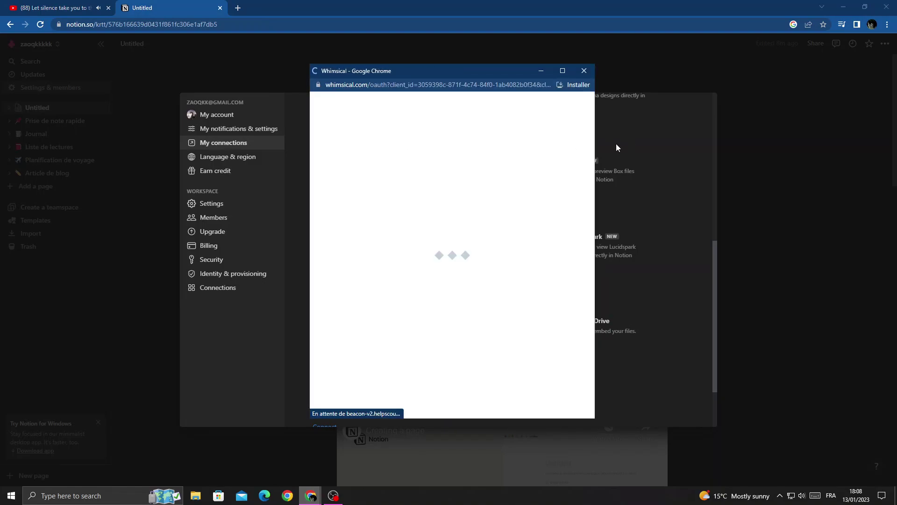
{"action": "left_click", "coordinate": [449, 209]}
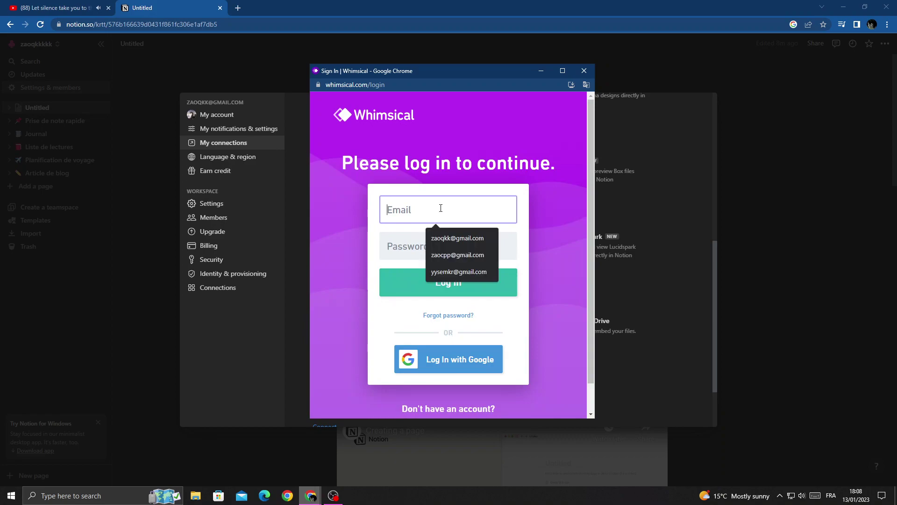
{"action": "left_click", "coordinate": [390, 247]}
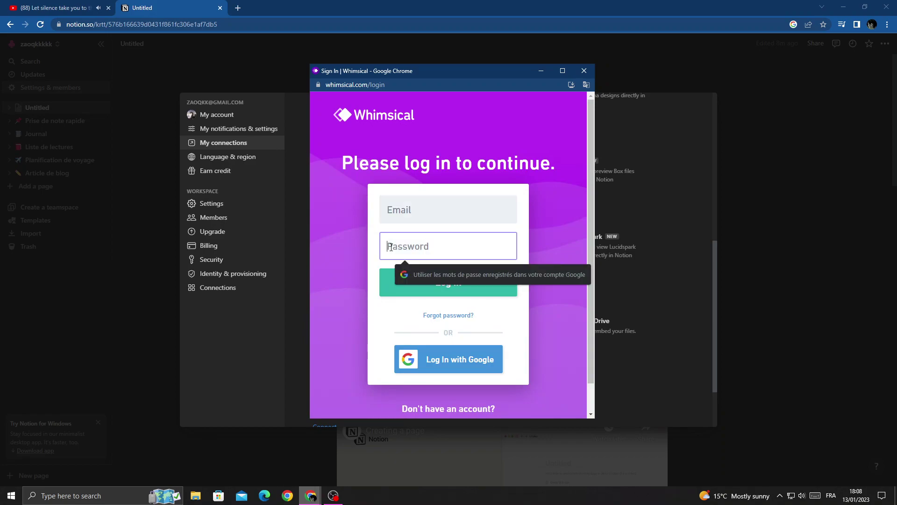
{"action": "left_click", "coordinate": [358, 261]}
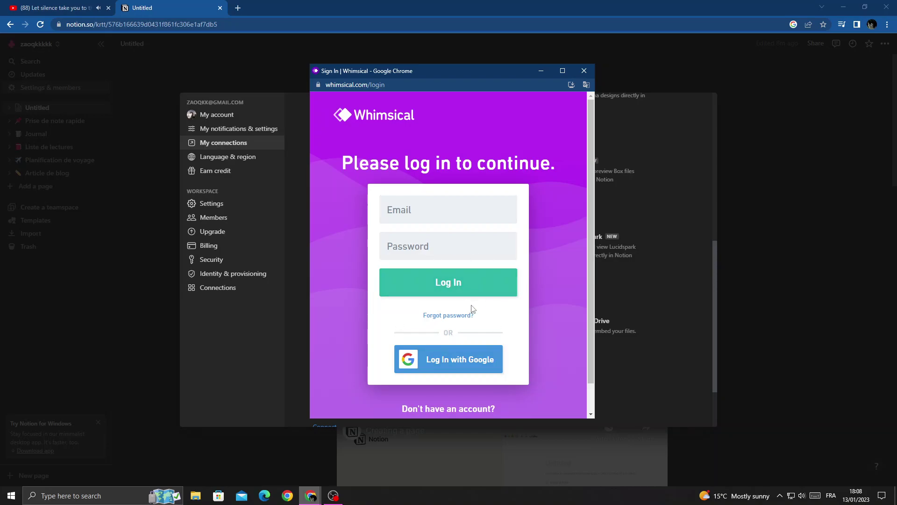
{"action": "scroll", "coordinate": [475, 309], "scroll_direction": "down", "scroll_amount": 1}
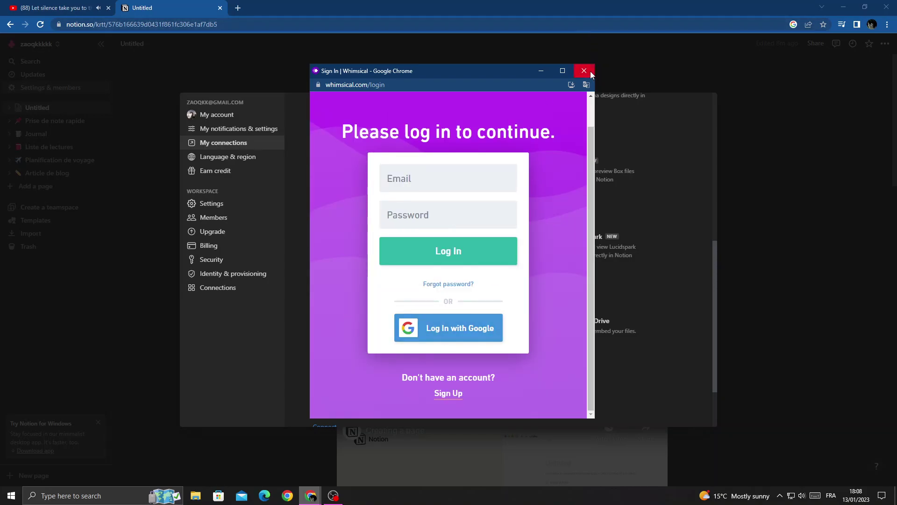
{"action": "left_click", "coordinate": [589, 70]}
Dismiss the Notion settings modal and minimise Chrome to reveal the desktop.
{"action": "left_click", "coordinate": [817, 109]}
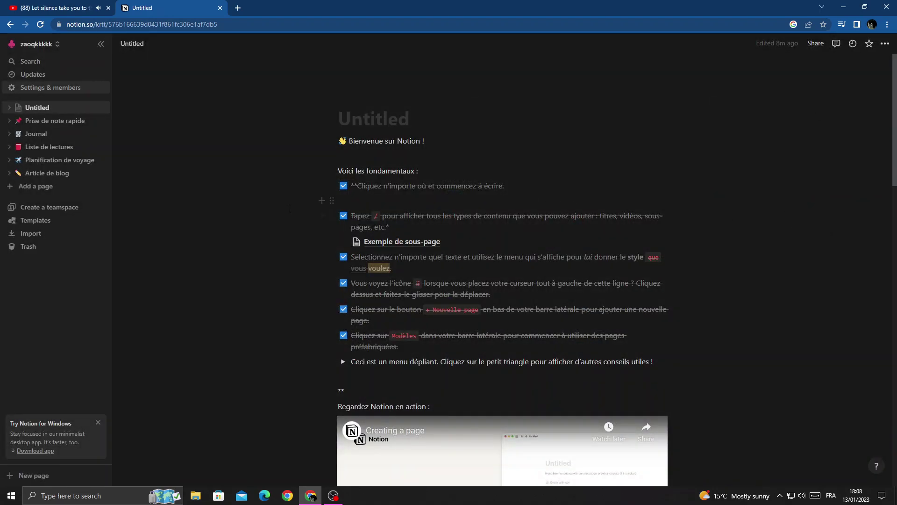
{"action": "left_click", "coordinate": [896, 496]}
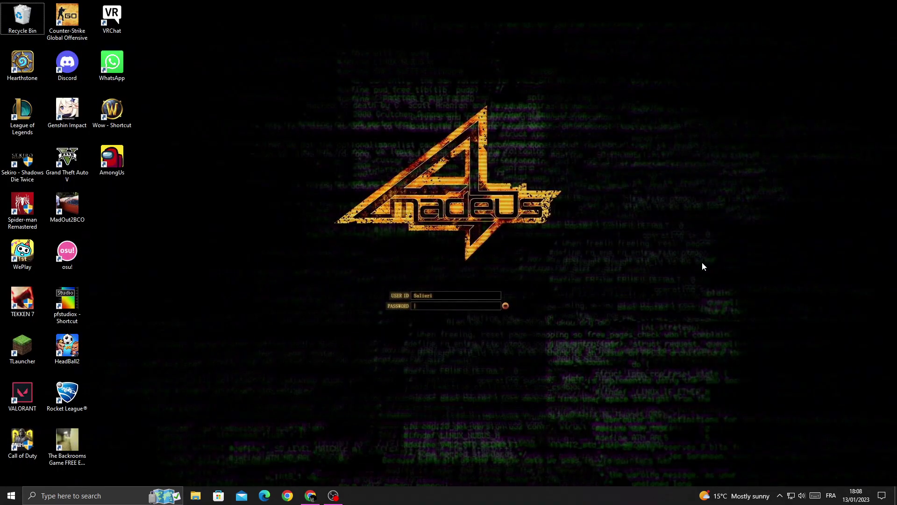